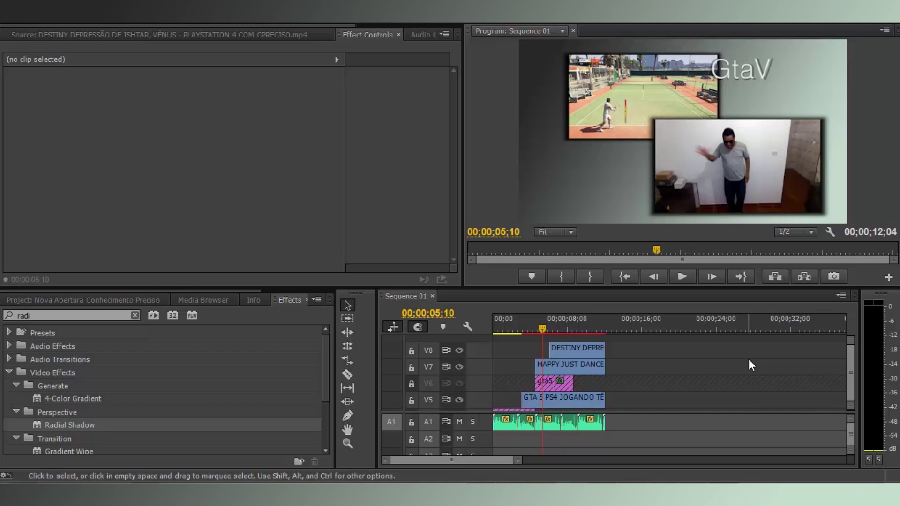
# Play back the sequence and review the frames around the six-second mark
pyautogui.moveTo(542, 330); pyautogui.dragTo(509, 323)
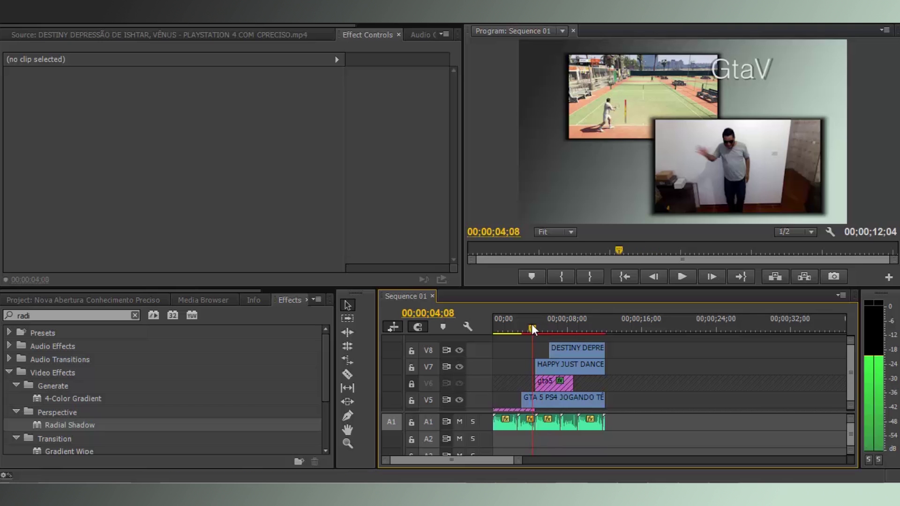
pyautogui.press('space')
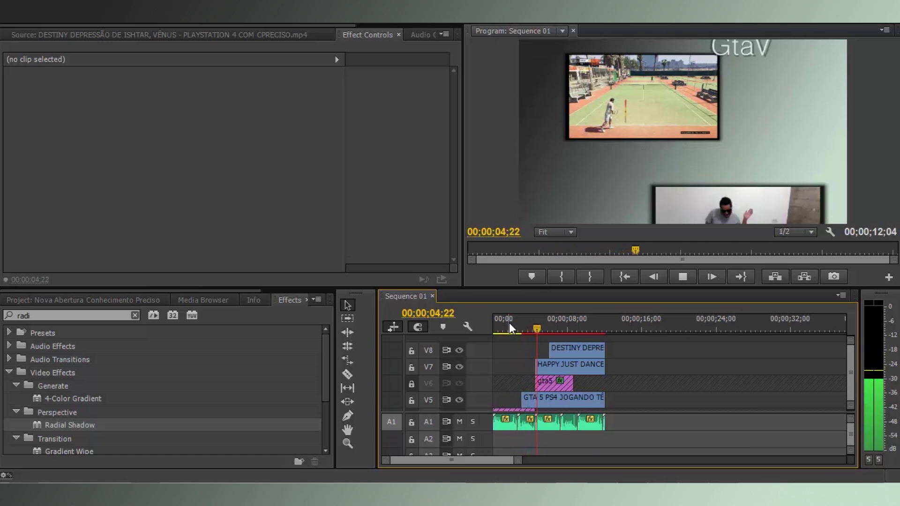
pyautogui.press('space')
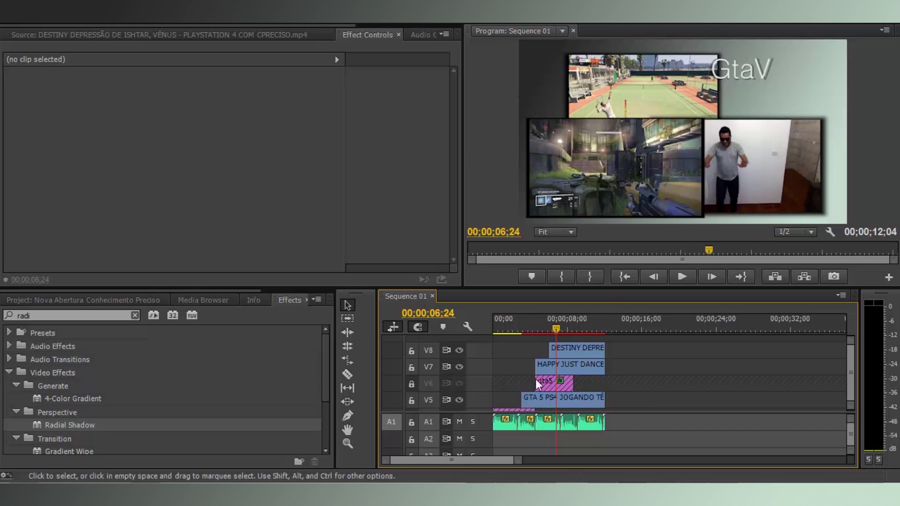
pyautogui.moveTo(555, 328); pyautogui.dragTo(551, 325)
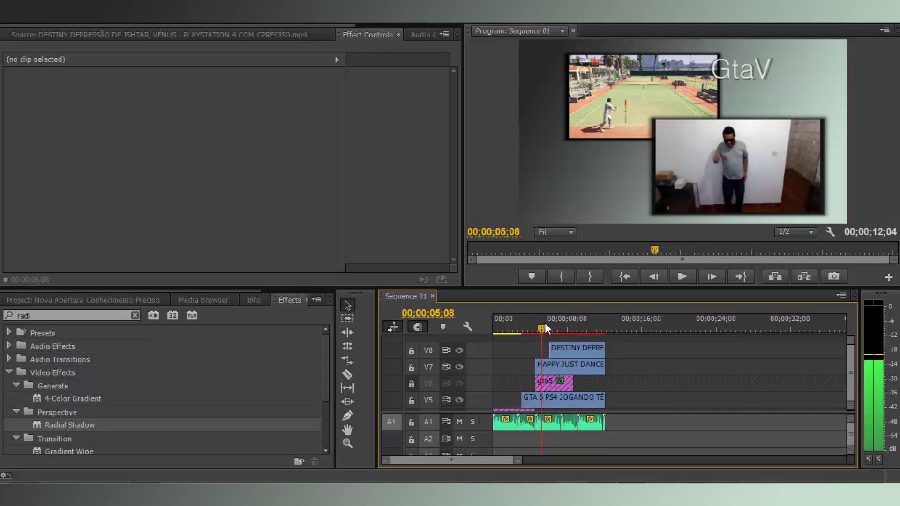
pyautogui.moveTo(552, 326); pyautogui.dragTo(553, 329)
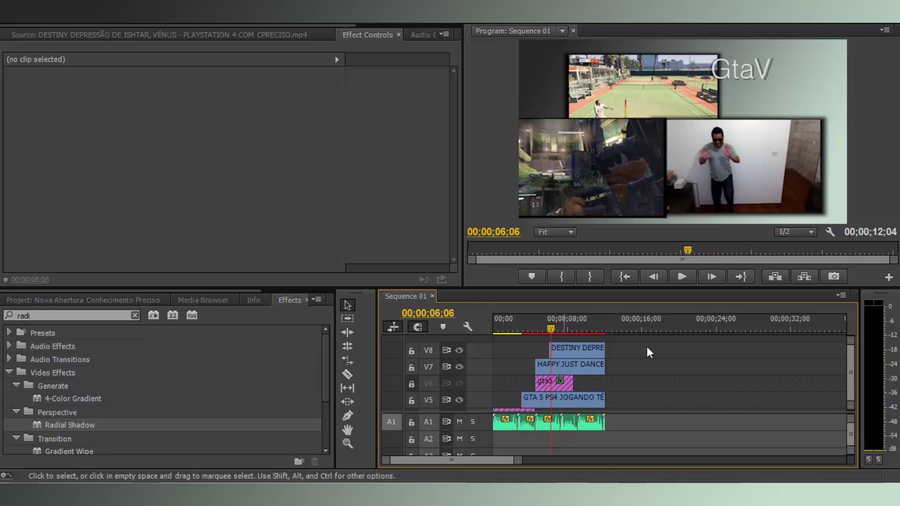
# Stretch the fundo c.png clip on V1 toward 20 seconds and save the project
pyautogui.scroll(-3, 849, 368)
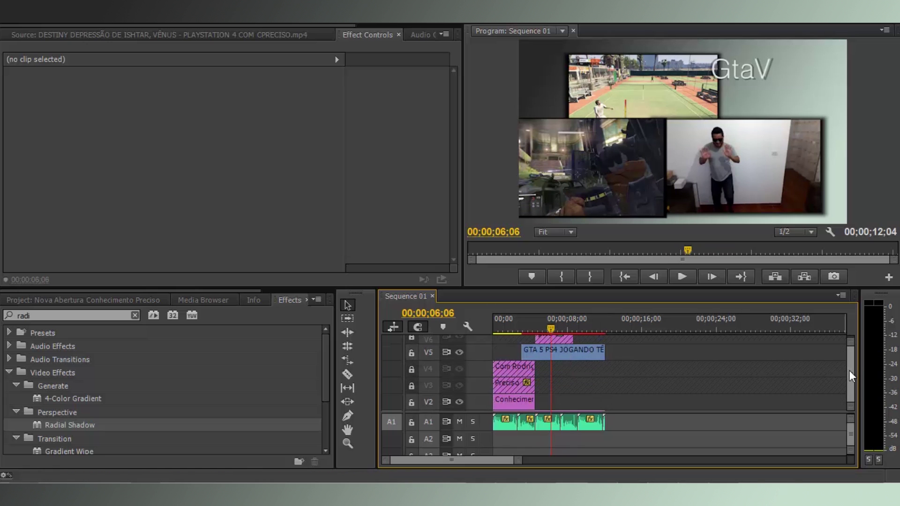
pyautogui.scroll(-2, 849, 372)
pyautogui.scroll(-1, 849, 372)
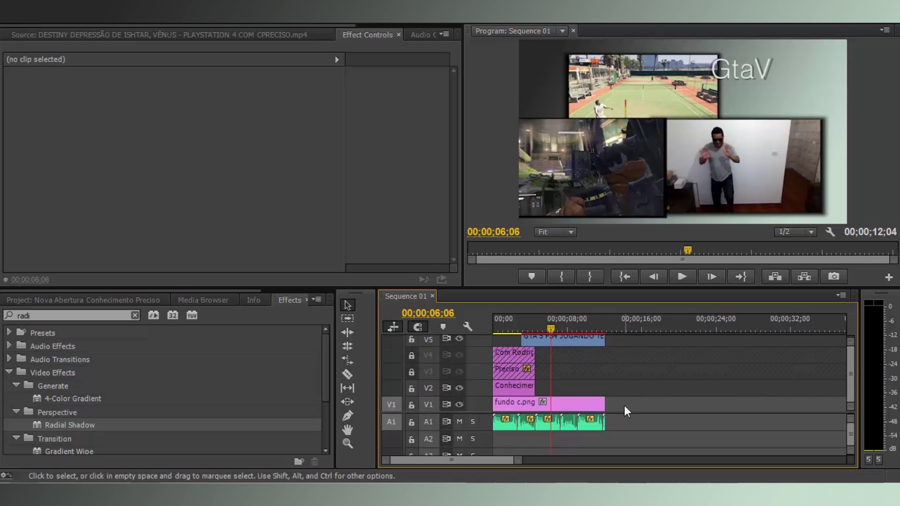
pyautogui.moveTo(611, 402); pyautogui.dragTo(678, 403)
pyautogui.hotkey('ctrl', 's')
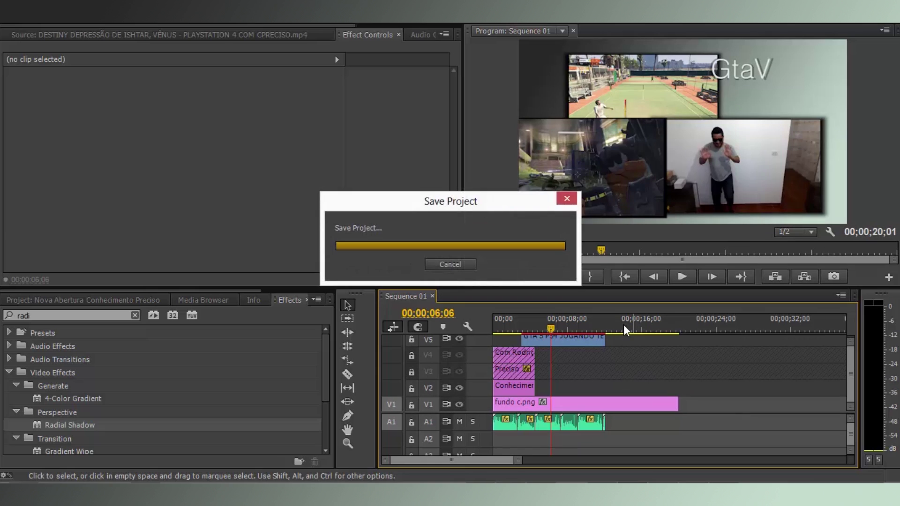
# Park the playhead at a point where only the background shows
pyautogui.click(623, 326)
pyautogui.moveTo(625, 325); pyautogui.dragTo(621, 328)
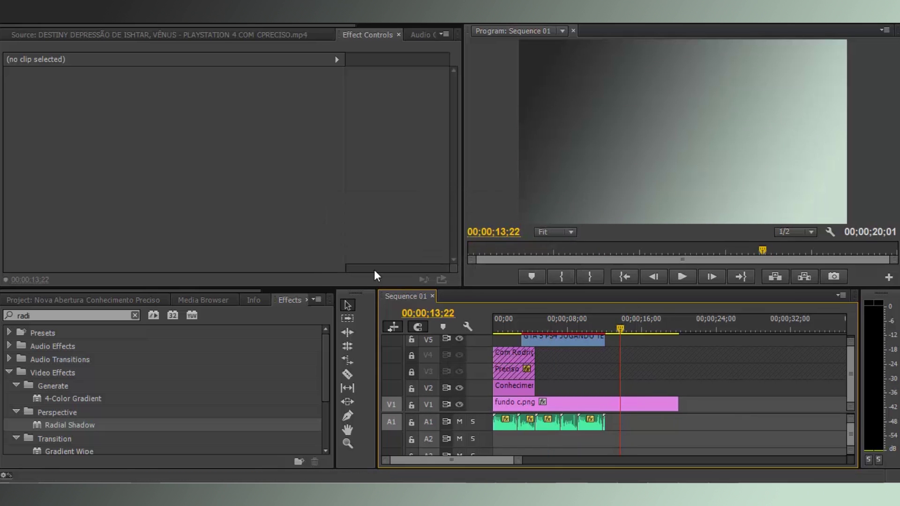
pyautogui.click(326, 330)
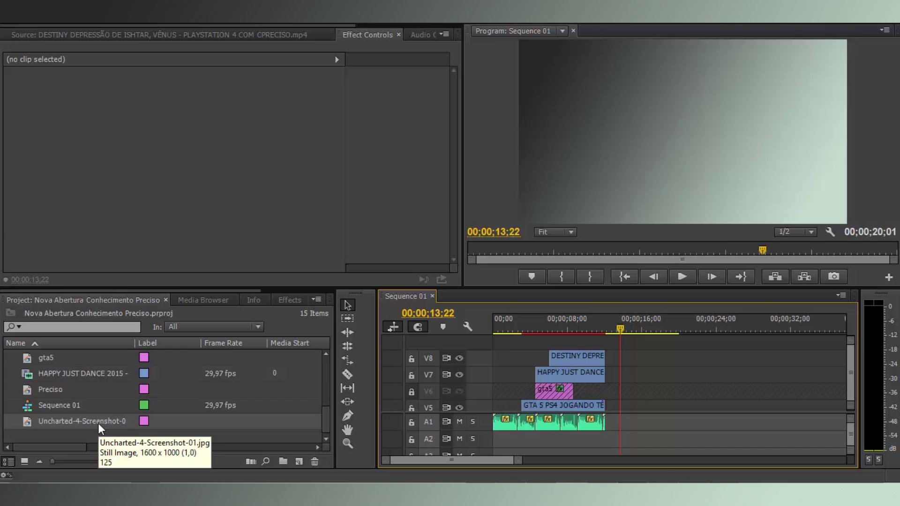
# Place Uncharted-4-Screenshot-01.jpg on V9 and shrink it around its centre over the background
pyautogui.moveTo(98, 424)
pyautogui.mouseDown()
pyautogui.moveTo(532, 371)
pyautogui.moveTo(615, 342)
pyautogui.moveTo(617, 332)
pyautogui.mouseUp()
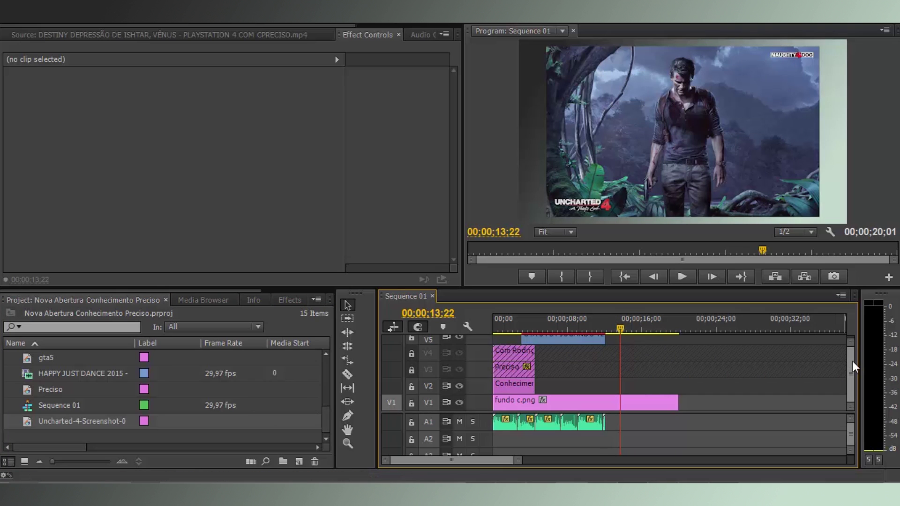
pyautogui.moveTo(853, 364); pyautogui.dragTo(853, 345)
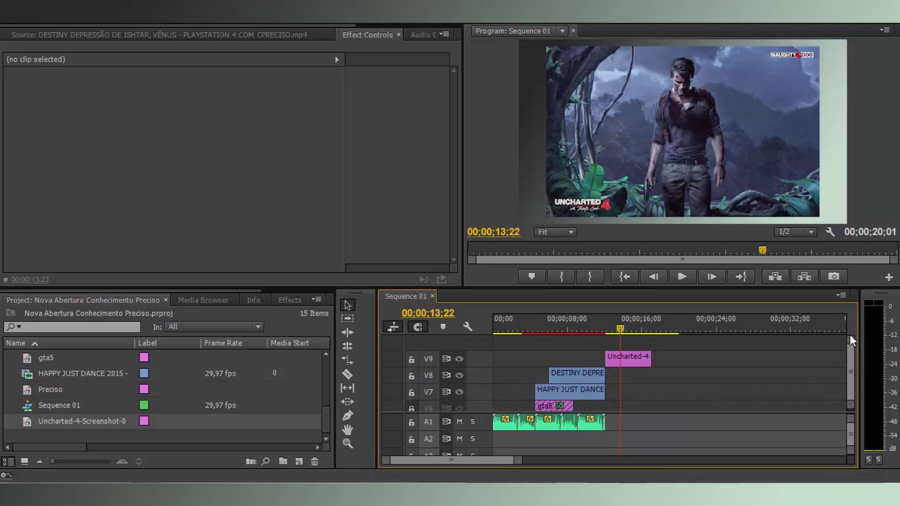
pyautogui.click(631, 359)
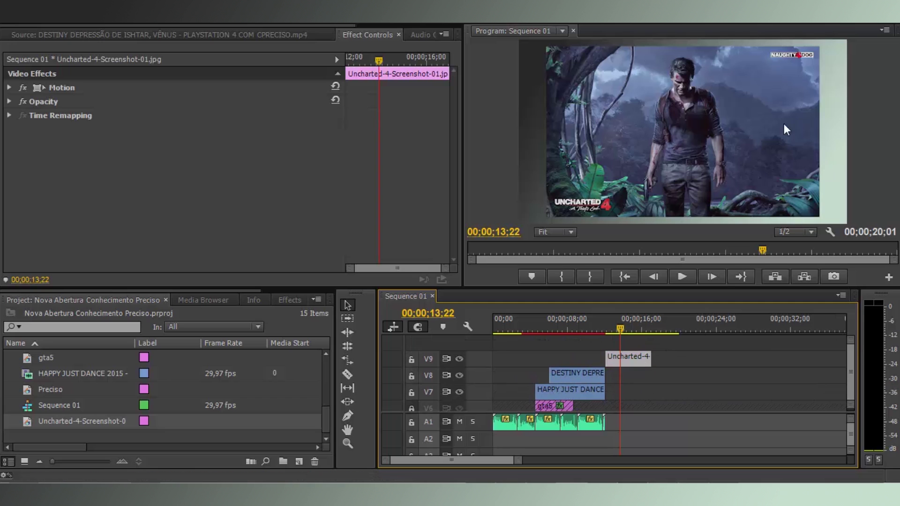
pyautogui.doubleClick(702, 116)
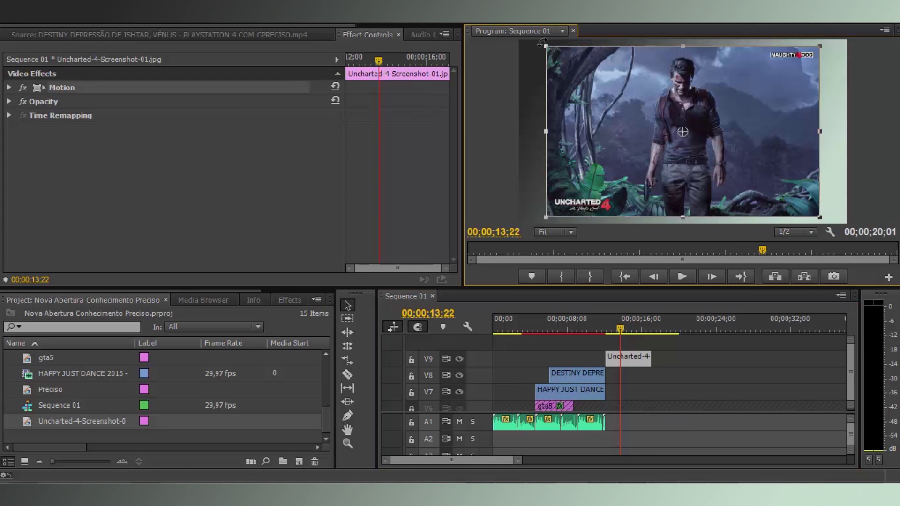
pyautogui.moveTo(546, 45); pyautogui.dragTo(575, 80)
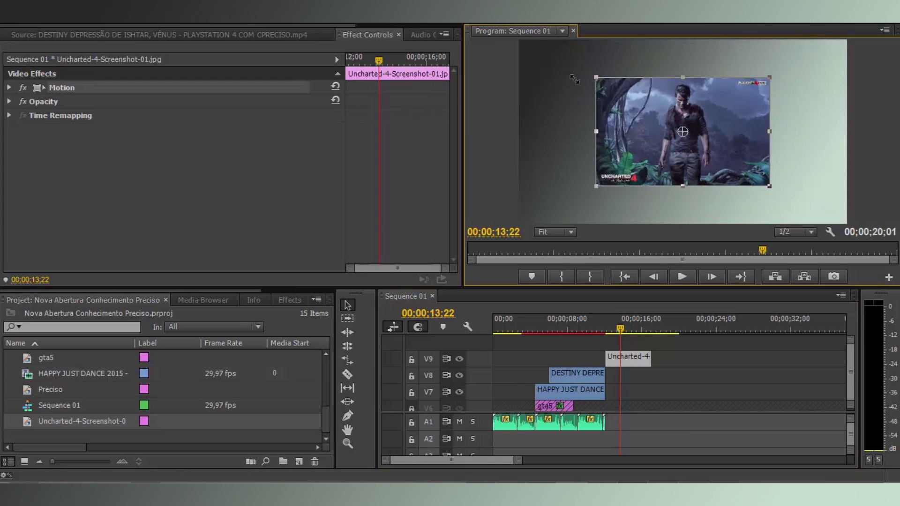
pyautogui.click(648, 153)
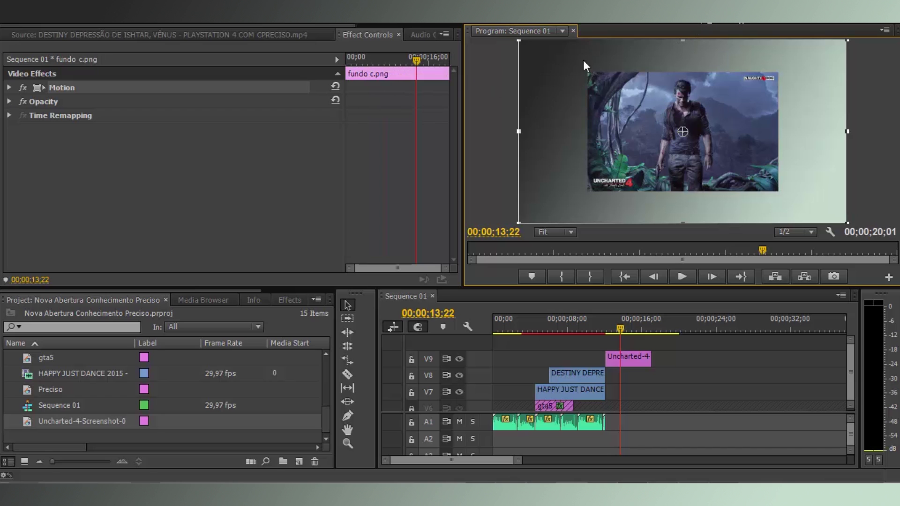
# Search the effects for 'radi' and drop Radial Shadow onto the Uncharted-4 clip on V9
pyautogui.click(502, 74)
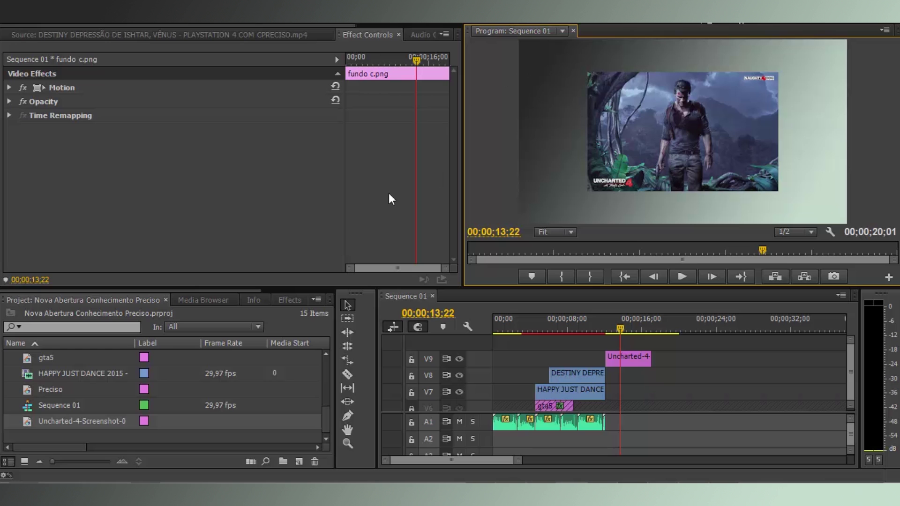
pyautogui.click(290, 300)
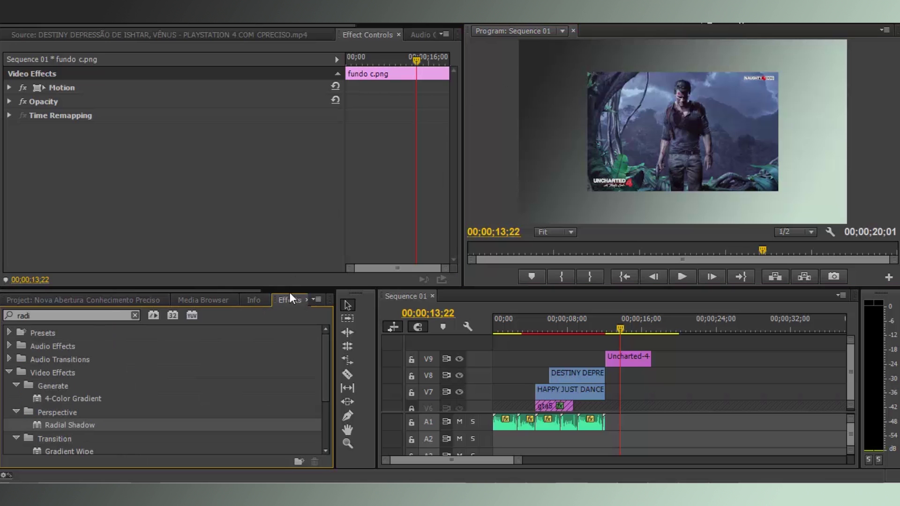
pyautogui.click(60, 317)
pyautogui.press('BackSpace')
pyautogui.press('BackSpace')
pyautogui.press('BackSpace')
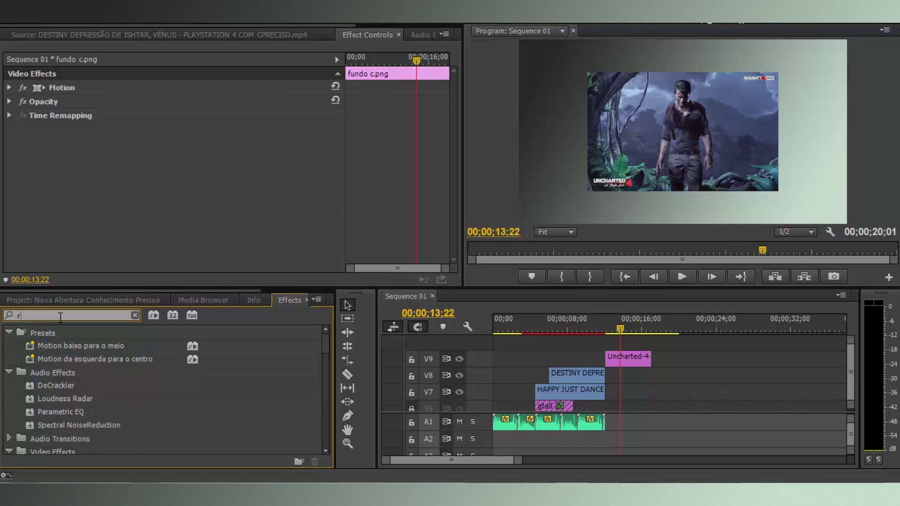
pyautogui.write('radi')
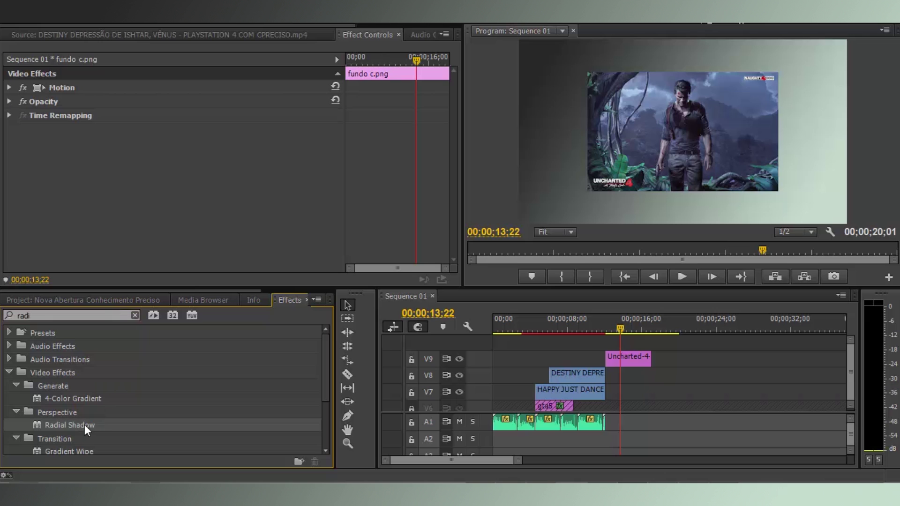
pyautogui.moveTo(66, 426); pyautogui.dragTo(634, 359)
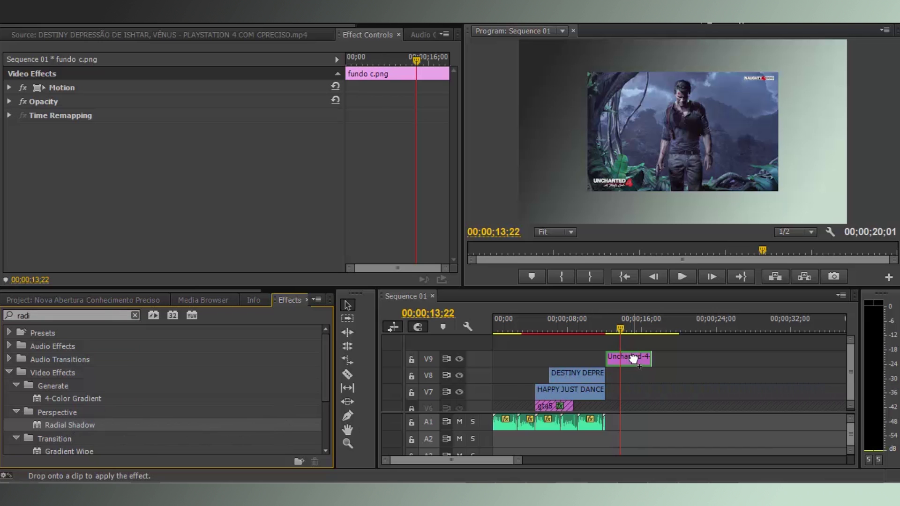
pyautogui.moveTo(633, 359); pyautogui.dragTo(634, 359)
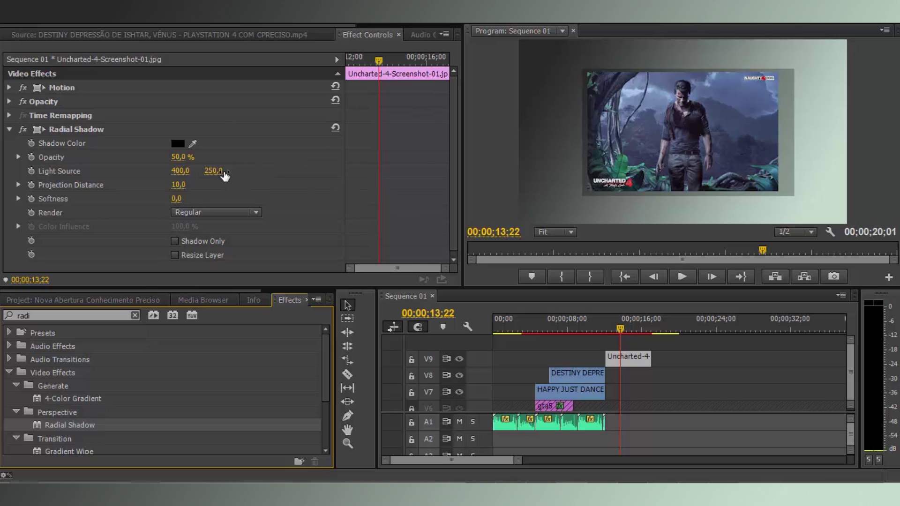
# Make the Radial Shadow white (FFFFFF) at 100% opacity with light source 400, 444
pyautogui.moveTo(178, 160); pyautogui.dragTo(203, 161)
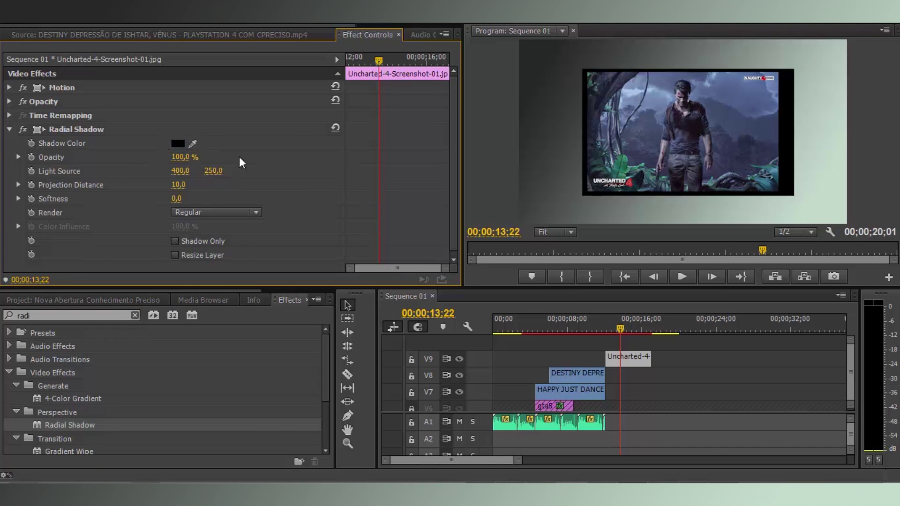
pyautogui.click(177, 143)
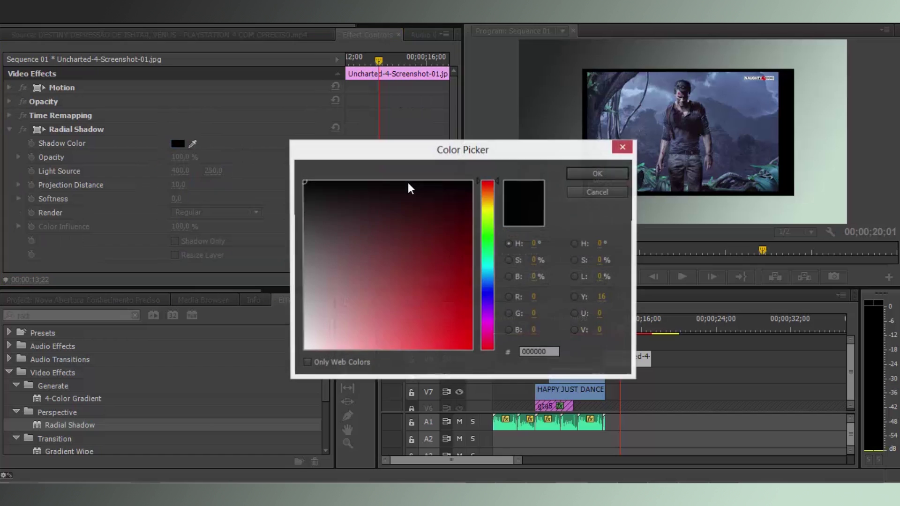
pyautogui.click(312, 349)
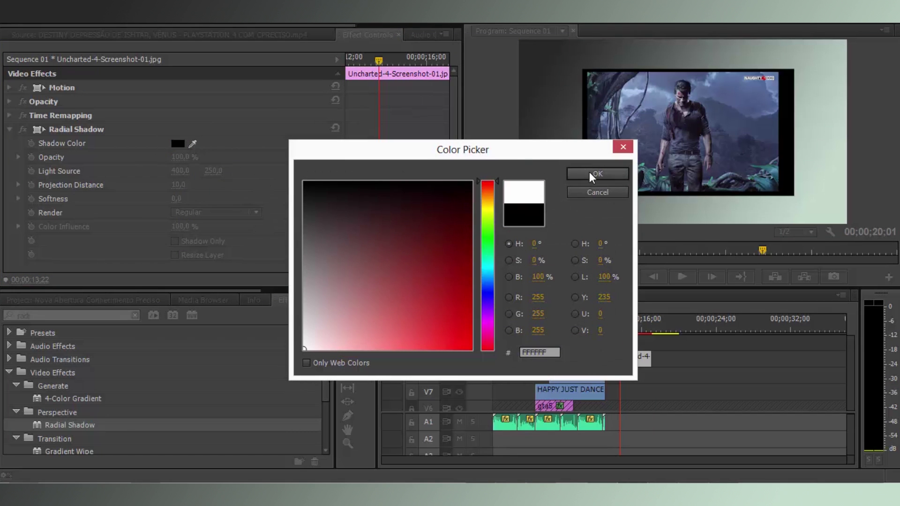
pyautogui.click(594, 174)
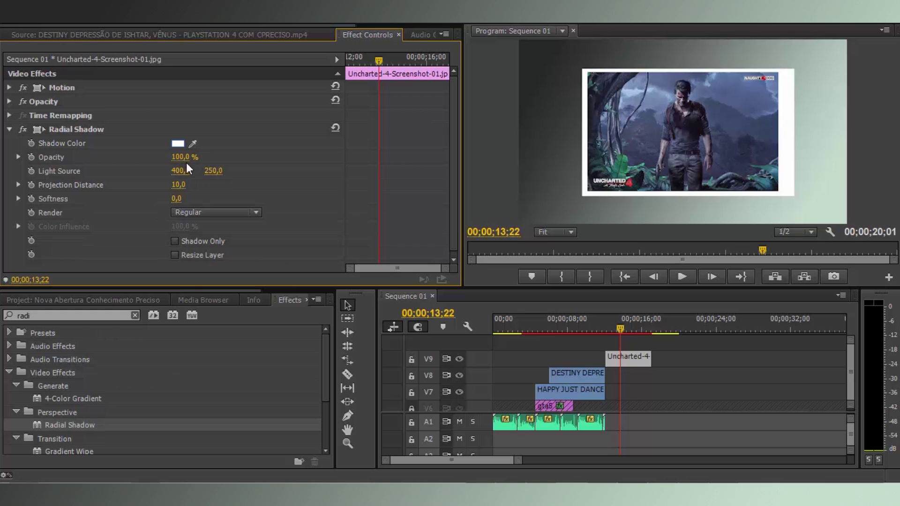
pyautogui.moveTo(218, 174)
pyautogui.mouseDown()
pyautogui.moveTo(260, 173)
pyautogui.moveTo(154, 174)
pyautogui.moveTo(310, 174)
pyautogui.mouseUp()
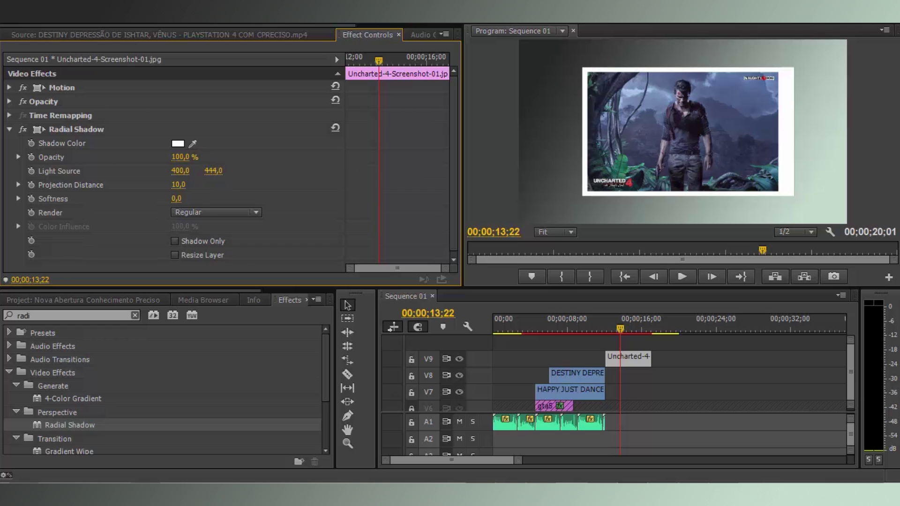
# Set Radial Shadow light source 681, 444, projection distance 4 and softness 41
pyautogui.moveTo(180, 171)
pyautogui.mouseDown()
pyautogui.moveTo(104, 171)
pyautogui.moveTo(317, 170)
pyautogui.mouseUp()
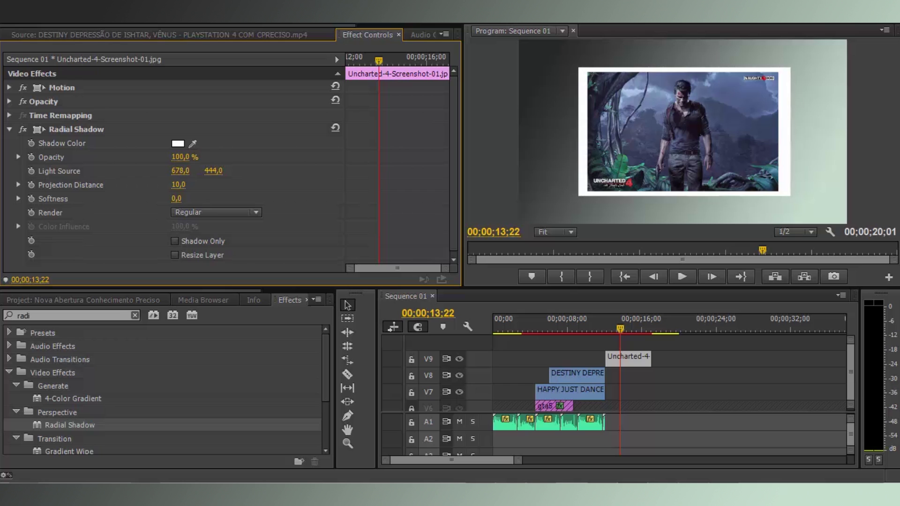
pyautogui.moveTo(313, 171); pyautogui.dragTo(312, 171)
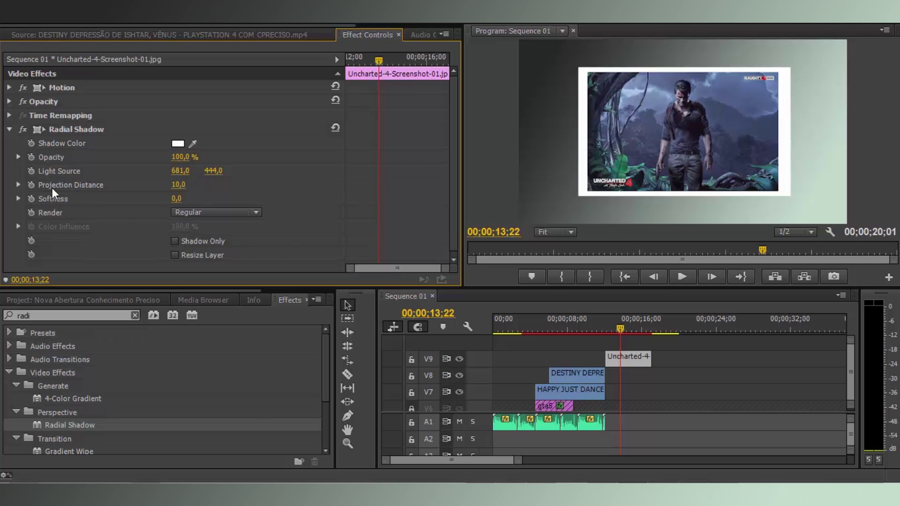
pyautogui.moveTo(178, 185); pyautogui.dragTo(176, 184)
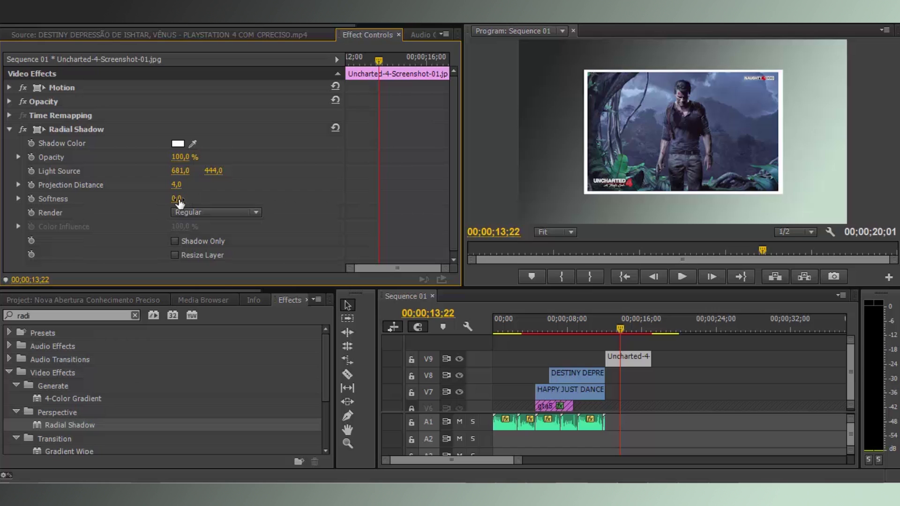
pyautogui.moveTo(178, 200); pyautogui.dragTo(197, 201)
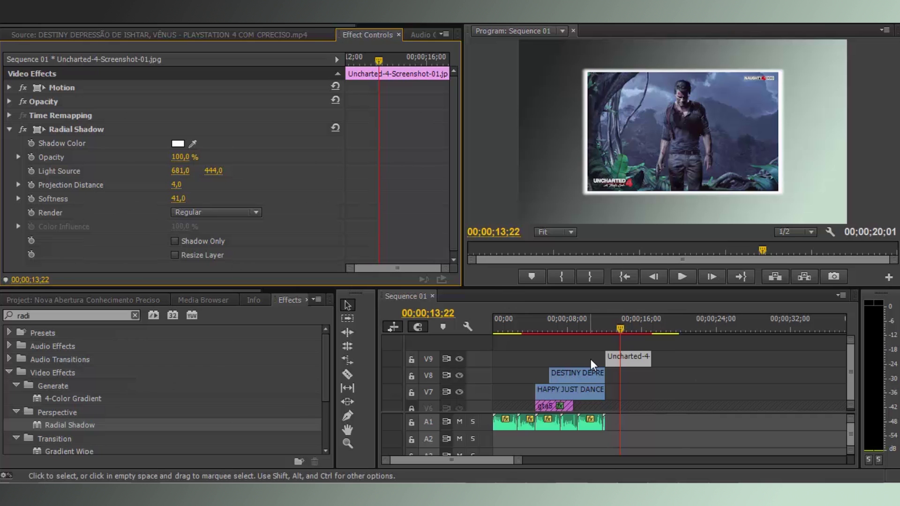
pyautogui.moveTo(617, 330); pyautogui.dragTo(605, 323)
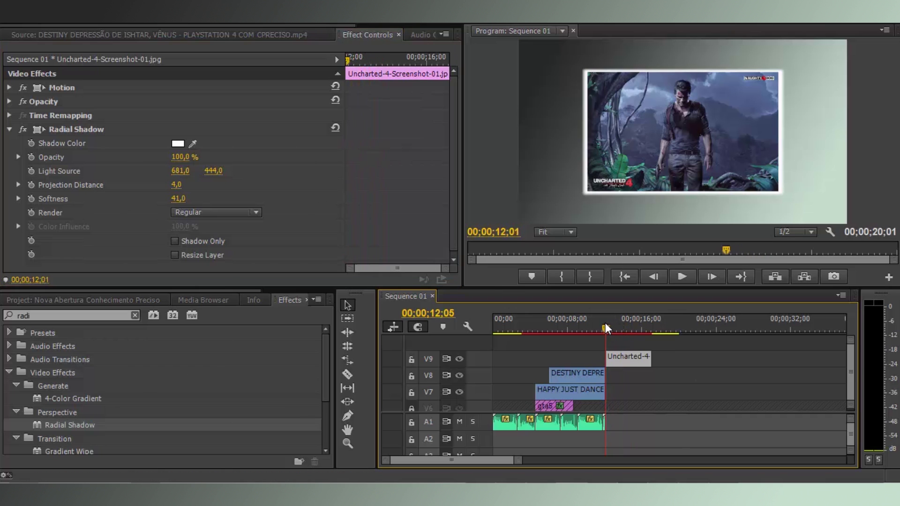
pyautogui.press('space')
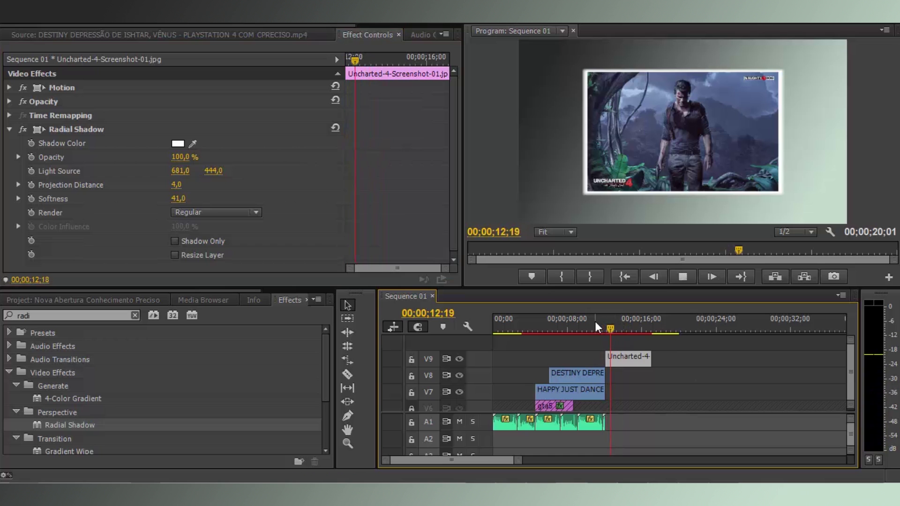
pyautogui.press('space')
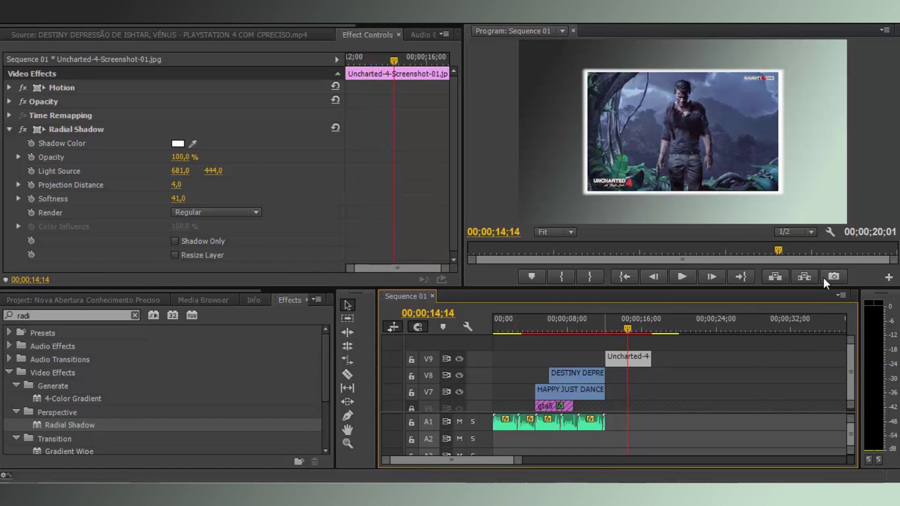
pyautogui.moveTo(626, 330); pyautogui.dragTo(606, 328)
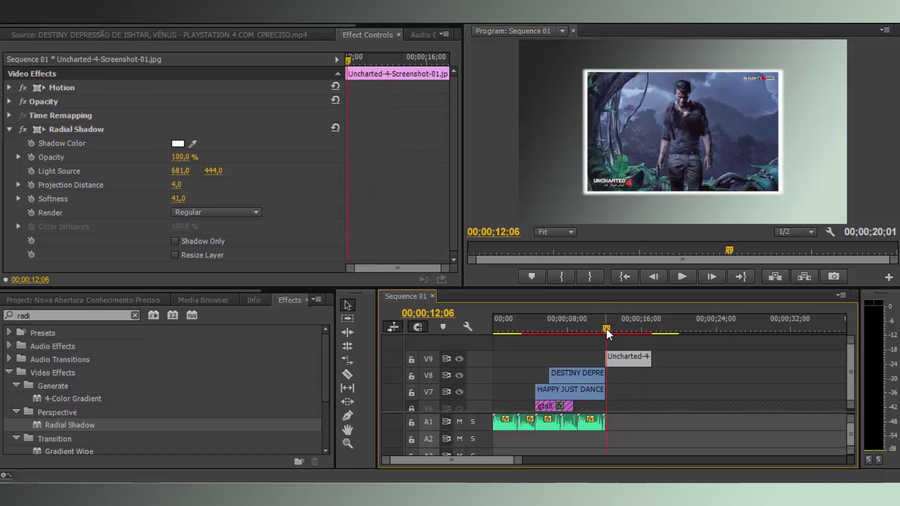
pyautogui.moveTo(606, 328); pyautogui.dragTo(607, 330)
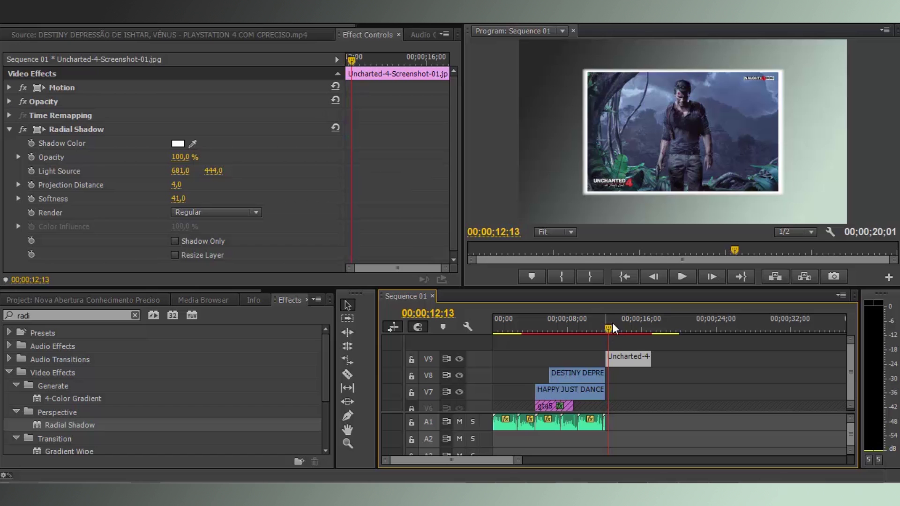
pyautogui.click(11, 84)
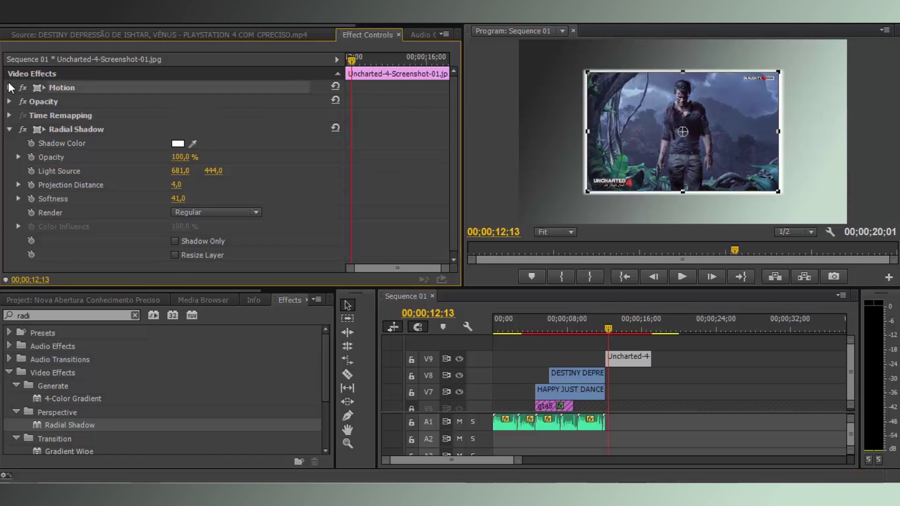
# Keyframe Position from X -505 at the clip start to 720, 540, then preview the slide-in
pyautogui.click(8, 87)
pyautogui.click(32, 101)
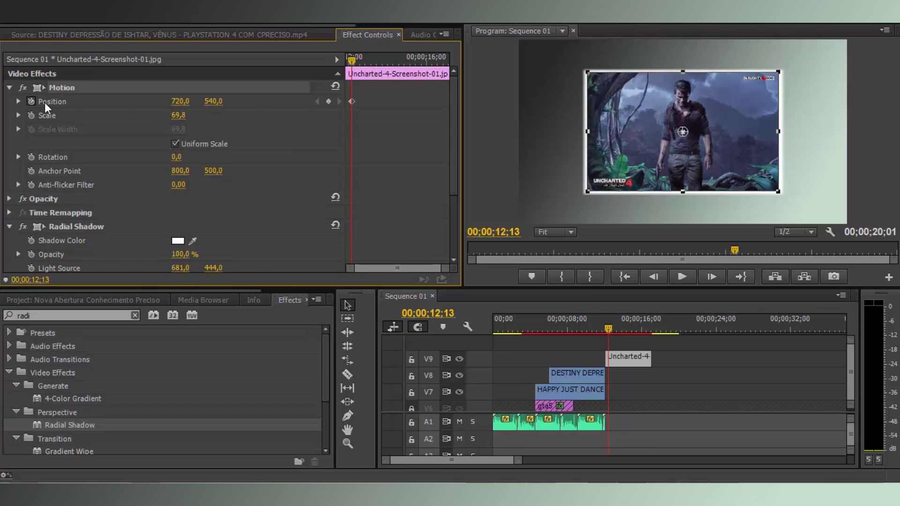
pyautogui.moveTo(351, 64); pyautogui.dragTo(340, 58)
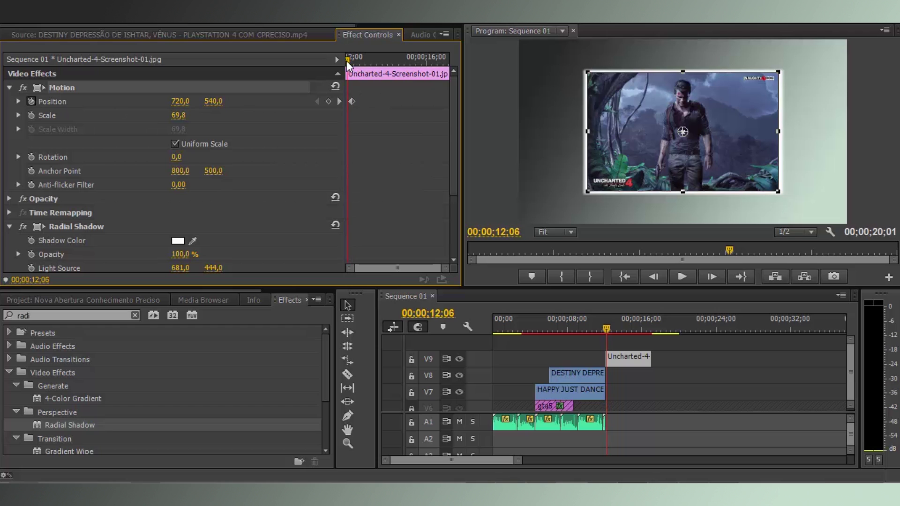
pyautogui.press('Right')
pyautogui.press('Right')
pyautogui.press('Left')
pyautogui.press('Left')
pyautogui.moveTo(183, 102); pyautogui.dragTo(117, 102)
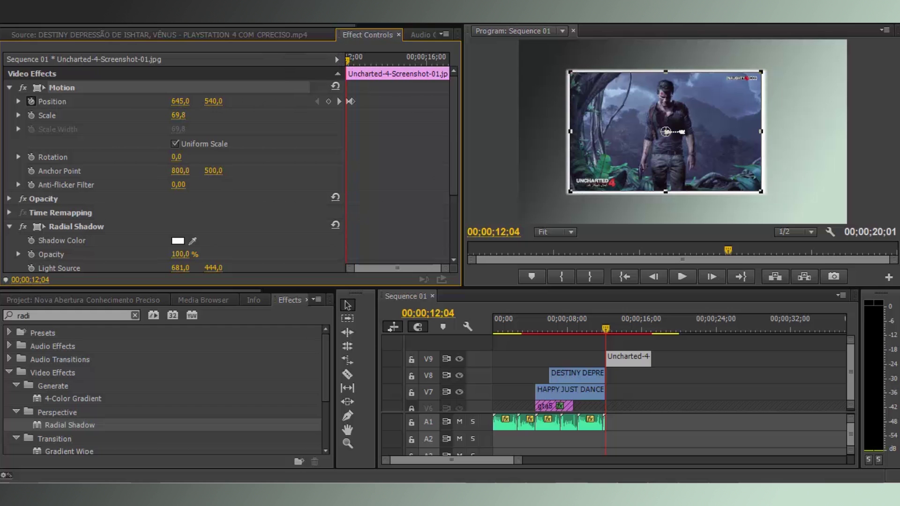
pyautogui.moveTo(179, 101)
pyautogui.mouseDown()
pyautogui.moveTo(136, 102)
pyautogui.moveTo(194, 103)
pyautogui.mouseUp()
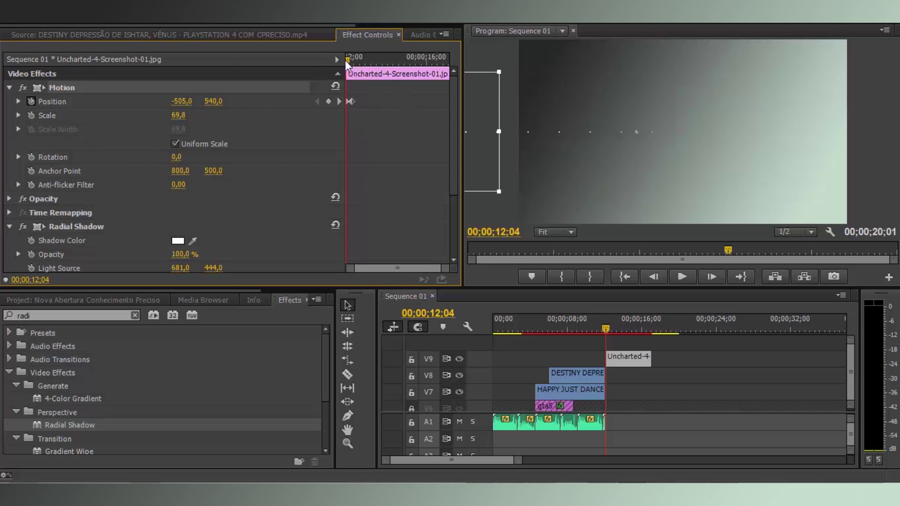
pyautogui.click(682, 277)
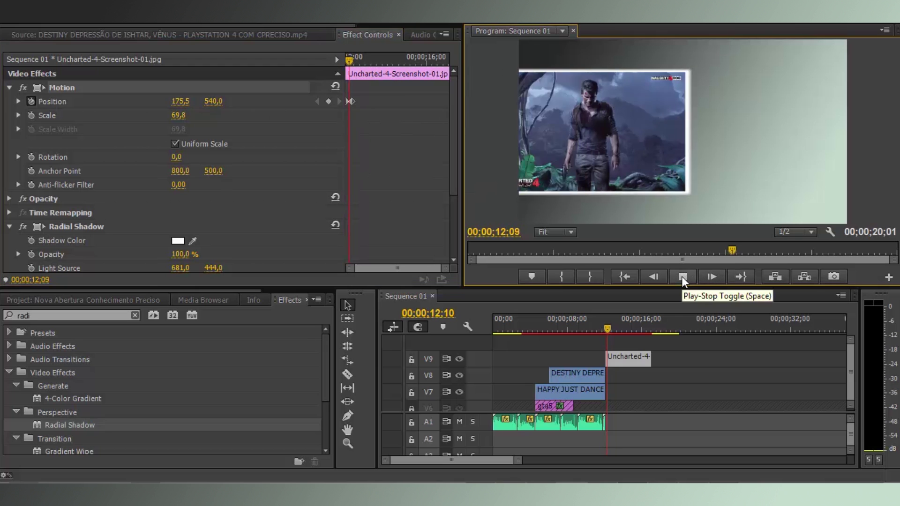
pyautogui.click(681, 277)
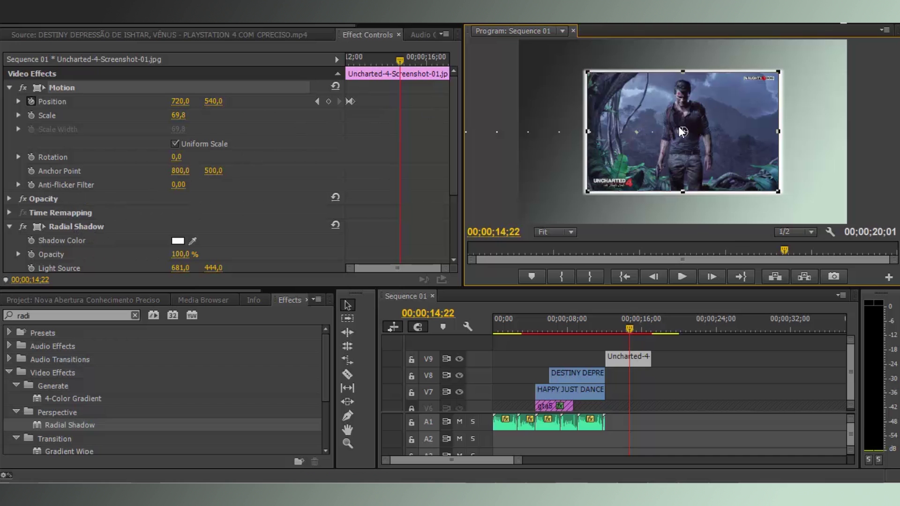
pyautogui.moveTo(629, 327); pyautogui.dragTo(555, 334)
pyautogui.press('space')
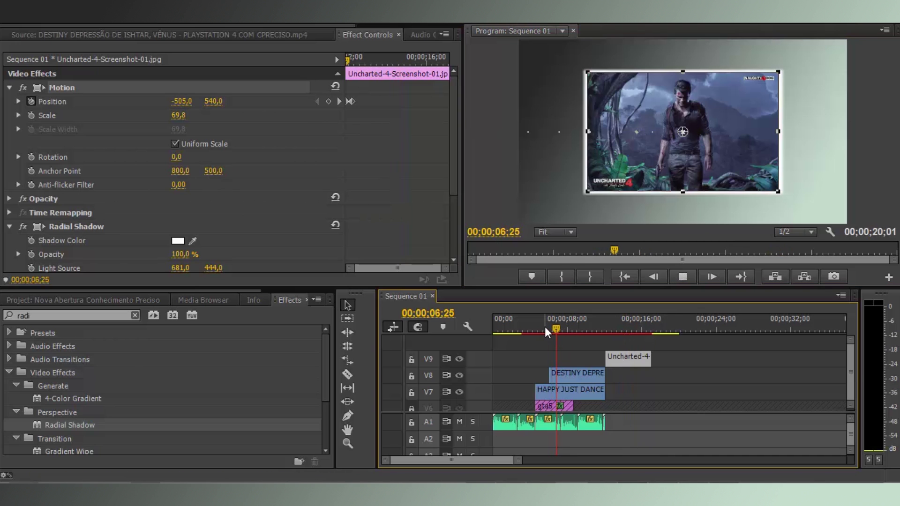
pyautogui.press('space')
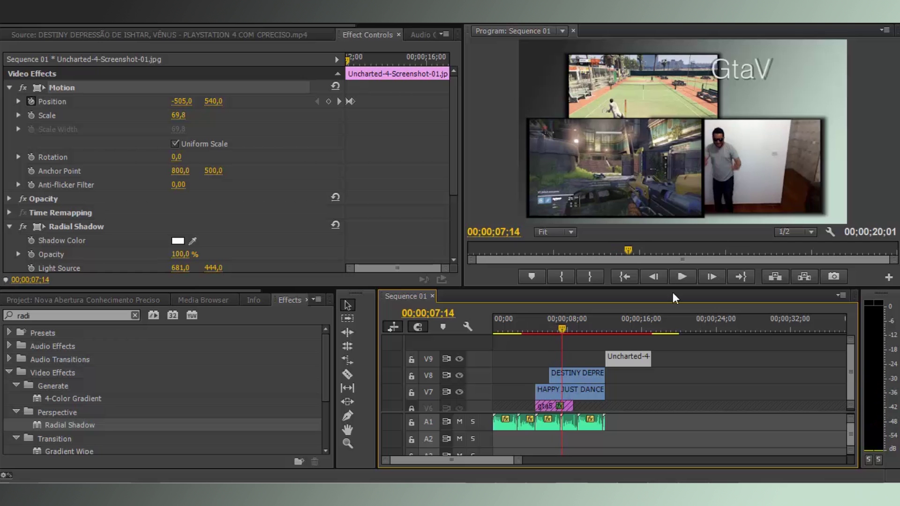
pyautogui.click(623, 328)
pyautogui.click(604, 334)
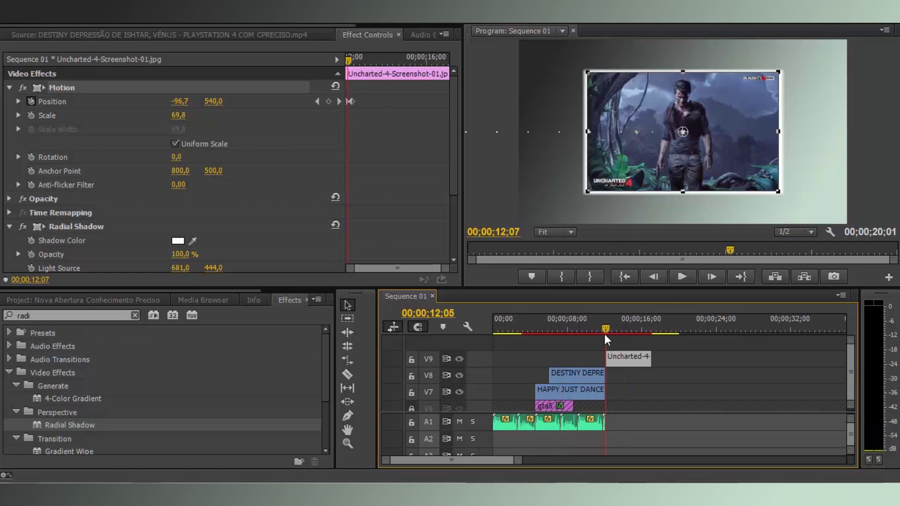
pyautogui.moveTo(605, 334); pyautogui.dragTo(611, 332)
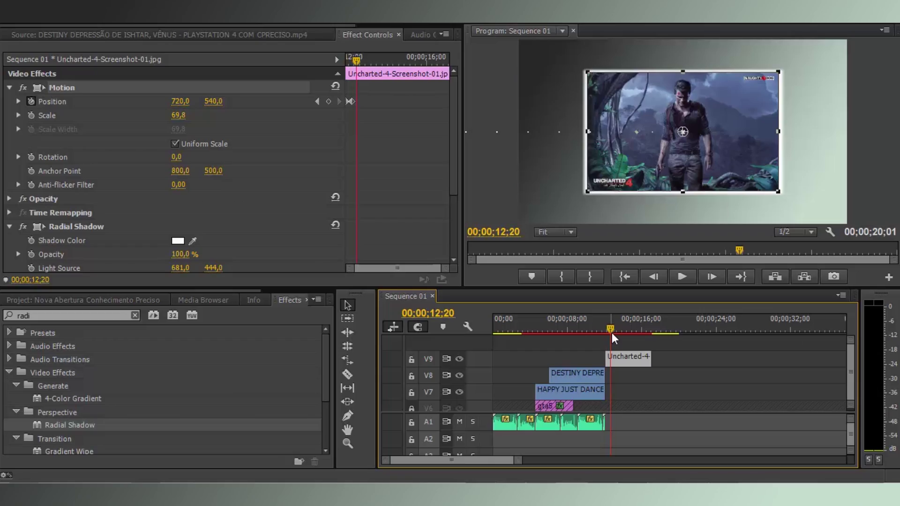